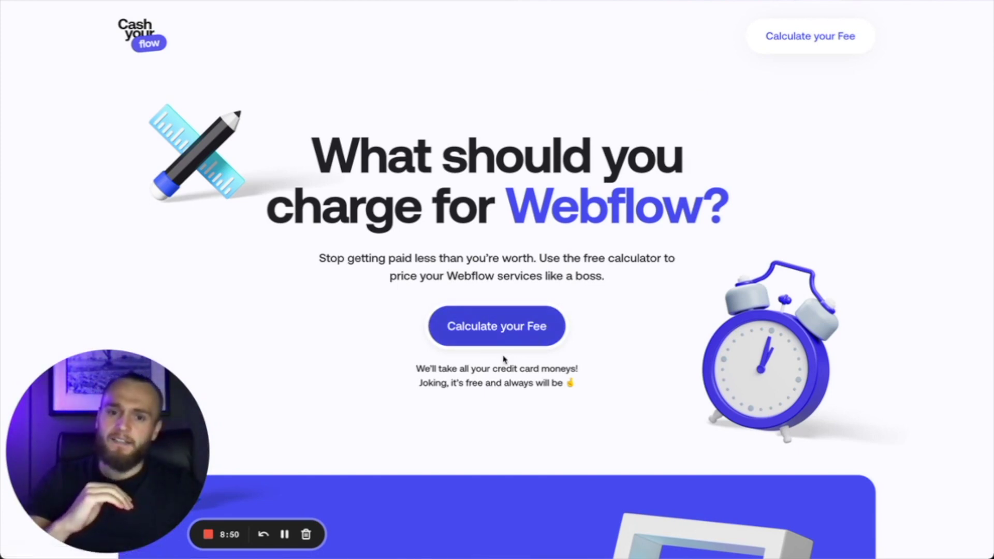
Step: Start the Webflow fee calculator and complete the Experience section with an hourly rate of $45
{"action": "left_click", "coordinate": [517, 345]}
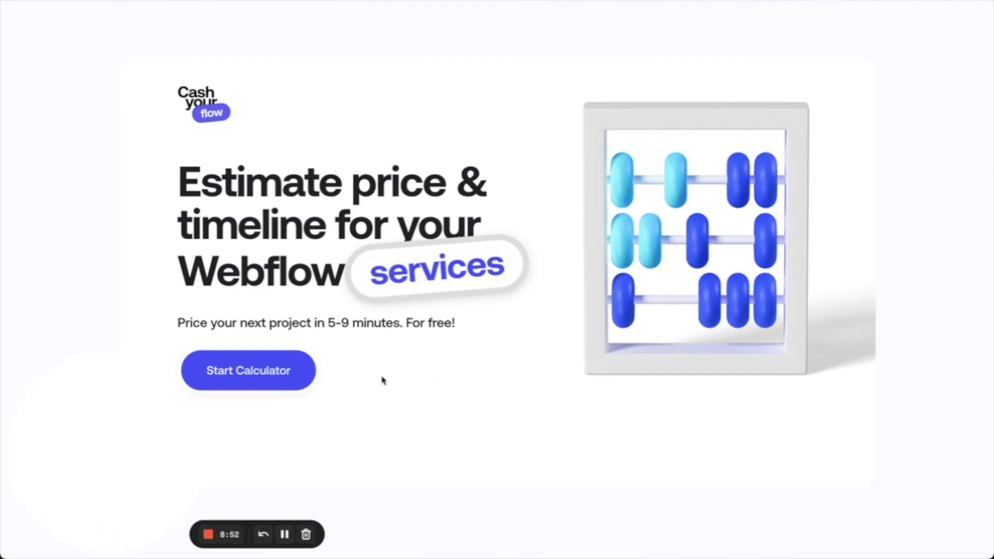
{"action": "left_click", "coordinate": [277, 381]}
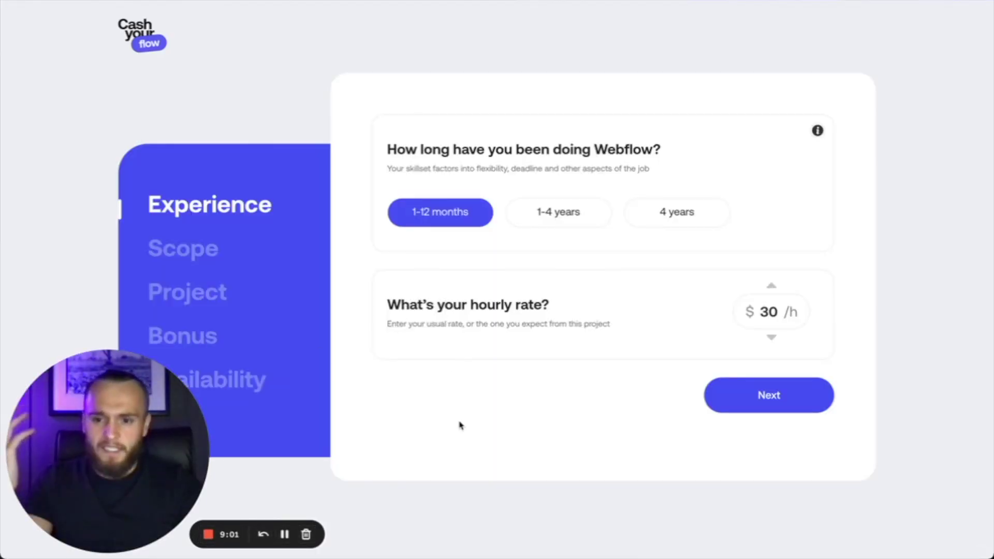
{"action": "left_click", "coordinate": [772, 295]}
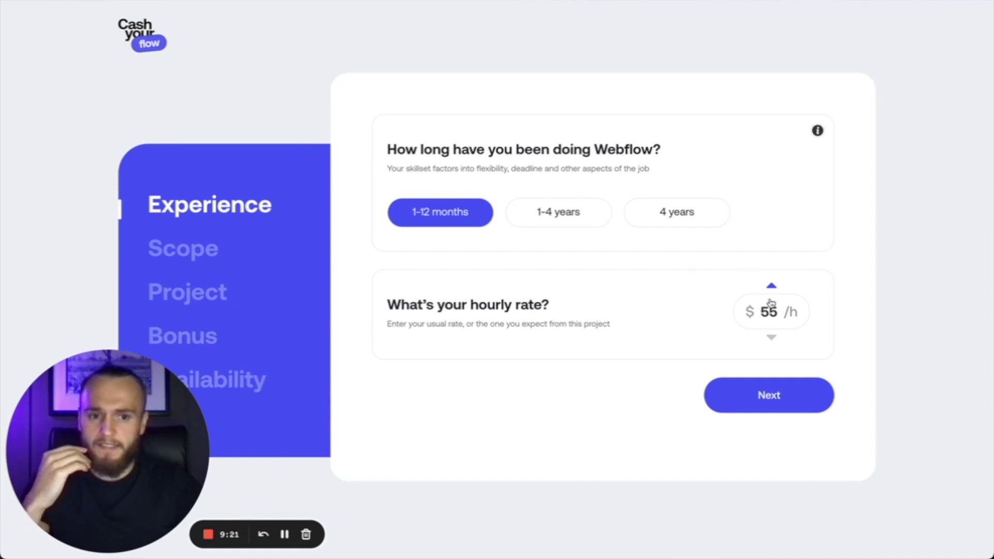
{"action": "left_click", "coordinate": [772, 338]}
{"action": "left_click", "coordinate": [772, 339]}
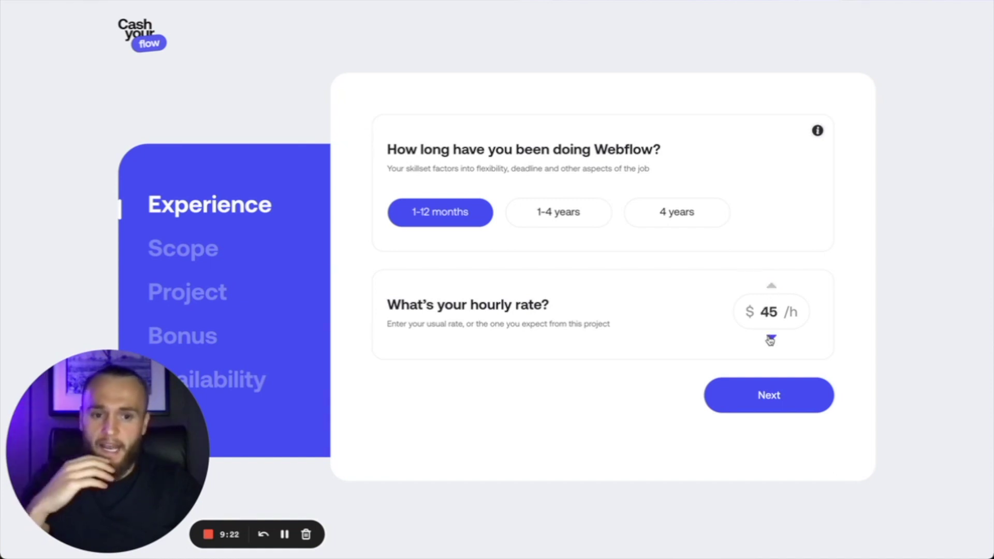
{"action": "left_click", "coordinate": [770, 399]}
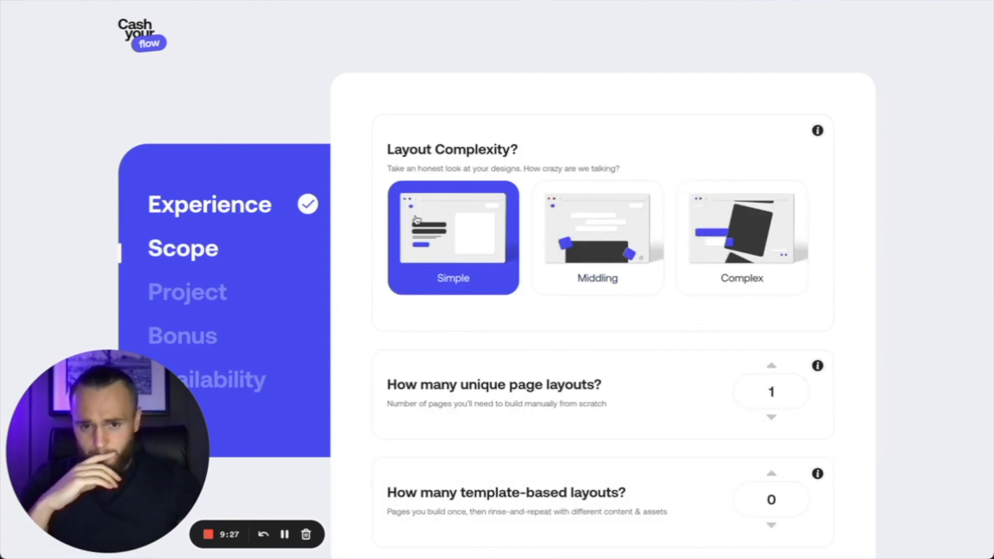
Step: In the Scope section, choose Middling layout complexity and set the number of unique page layouts to 5
{"action": "left_click", "coordinate": [647, 244]}
{"action": "left_click", "coordinate": [764, 247]}
{"action": "left_click", "coordinate": [646, 239]}
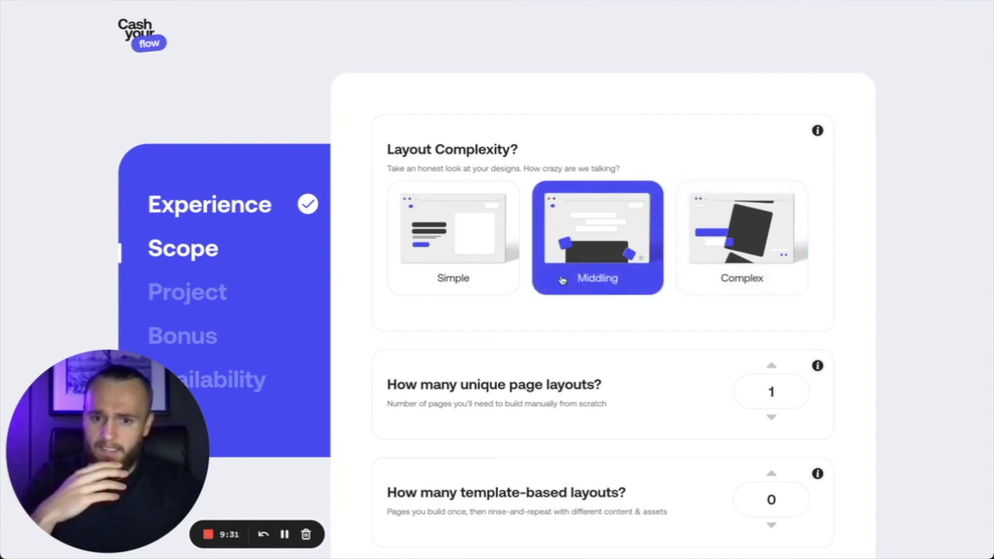
{"action": "scroll", "coordinate": [583, 311], "scroll_direction": "down", "scroll_amount": 1}
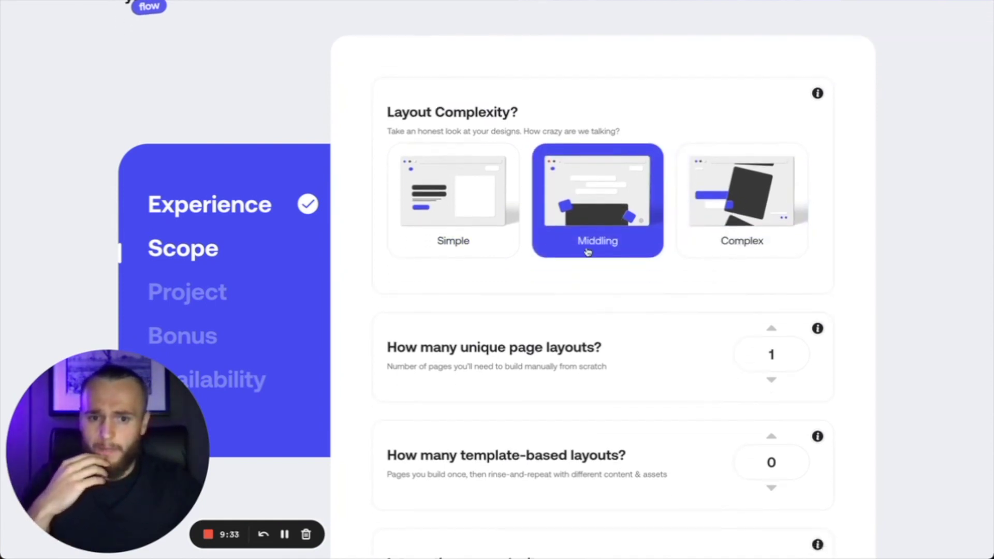
{"action": "scroll", "coordinate": [588, 252], "scroll_direction": "down", "scroll_amount": 1}
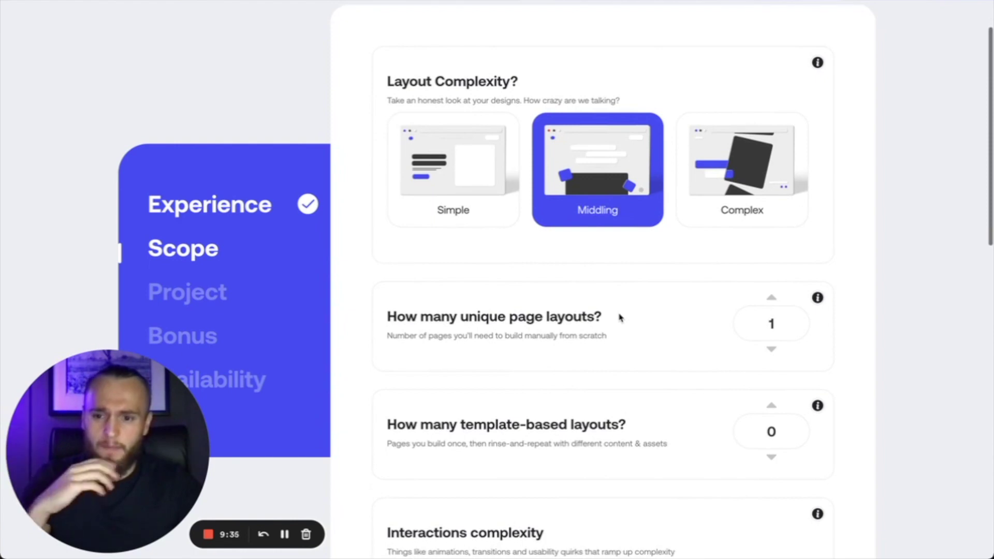
{"action": "scroll", "coordinate": [637, 320], "scroll_direction": "down", "scroll_amount": 1}
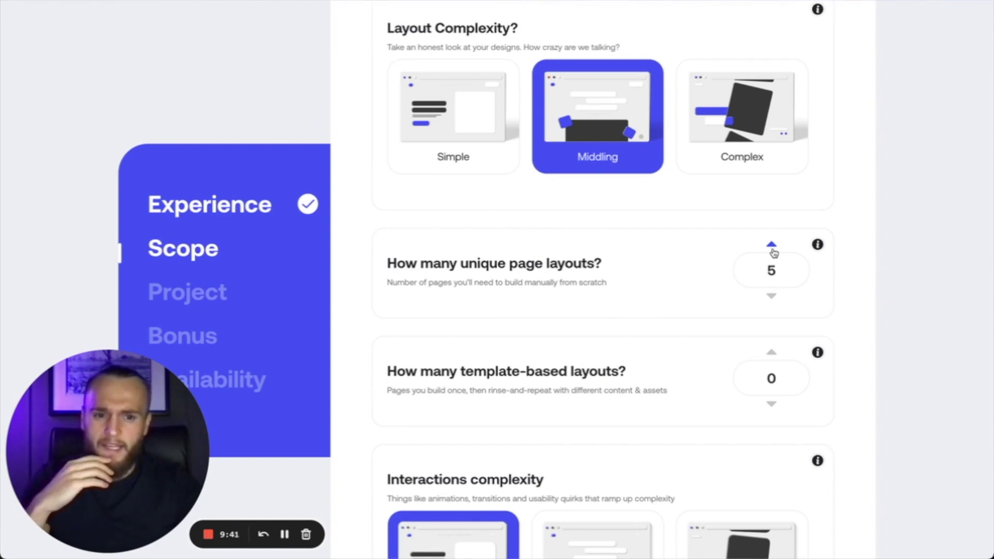
Step: Set the number of template-based layouts to 2
{"action": "scroll", "coordinate": [771, 264], "scroll_direction": "down", "scroll_amount": 2}
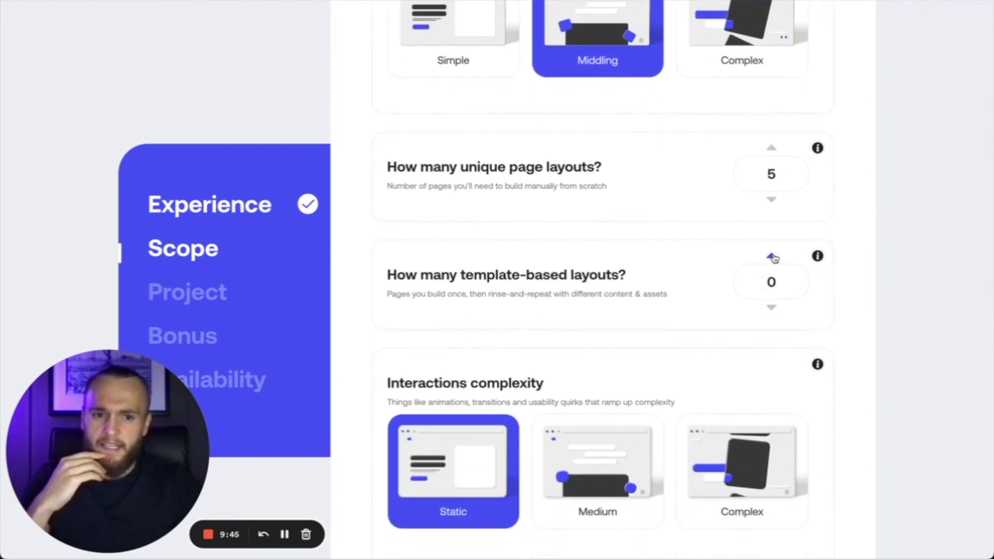
{"action": "left_click", "coordinate": [772, 256]}
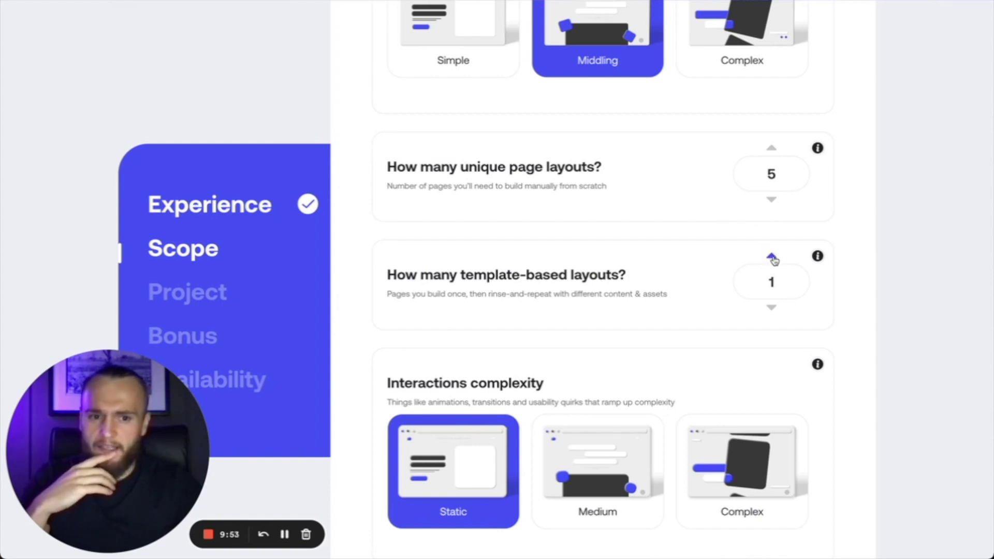
{"action": "left_click", "coordinate": [772, 256]}
{"action": "left_click_drag", "start_coordinate": [379, 280], "coordinate": [630, 279]}
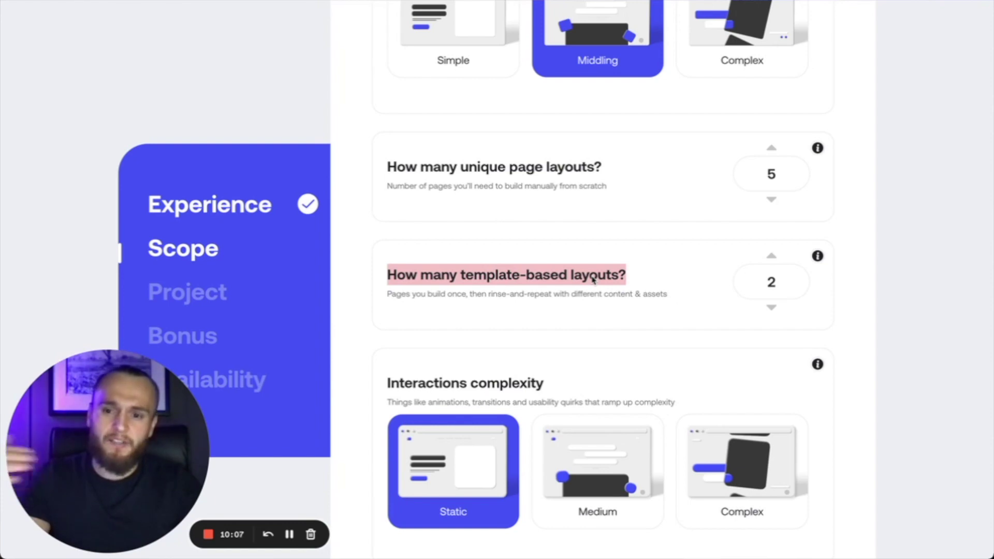
Step: Choose Medium as the interactions complexity for the project
{"action": "scroll", "coordinate": [608, 308], "scroll_direction": "down", "scroll_amount": 2}
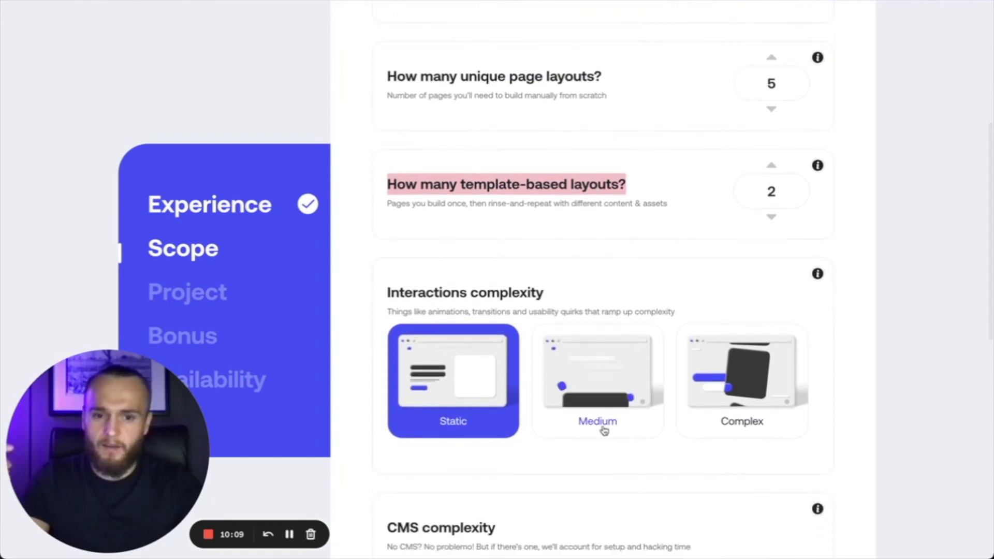
{"action": "scroll", "coordinate": [611, 422], "scroll_direction": "down", "scroll_amount": 1}
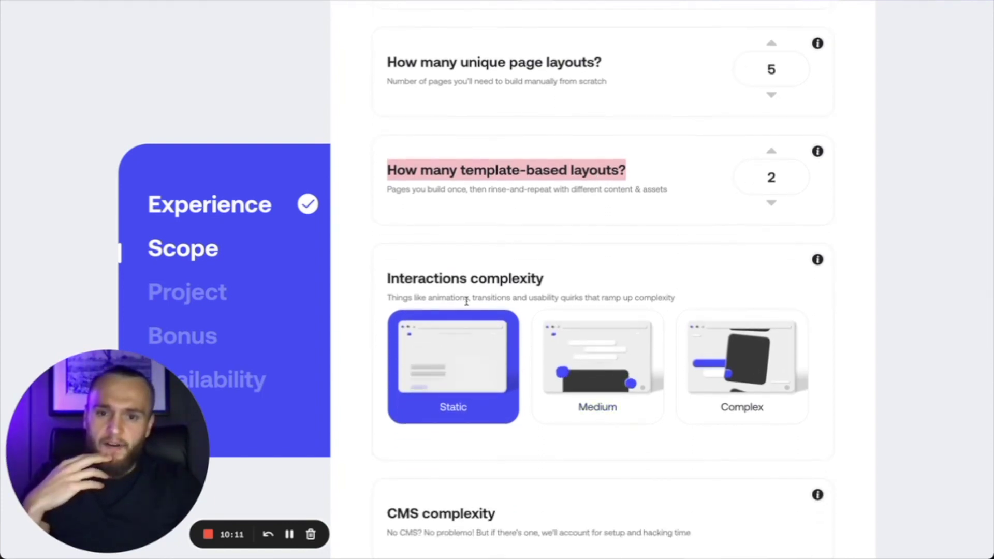
{"action": "scroll", "coordinate": [497, 358], "scroll_direction": "down", "scroll_amount": 1}
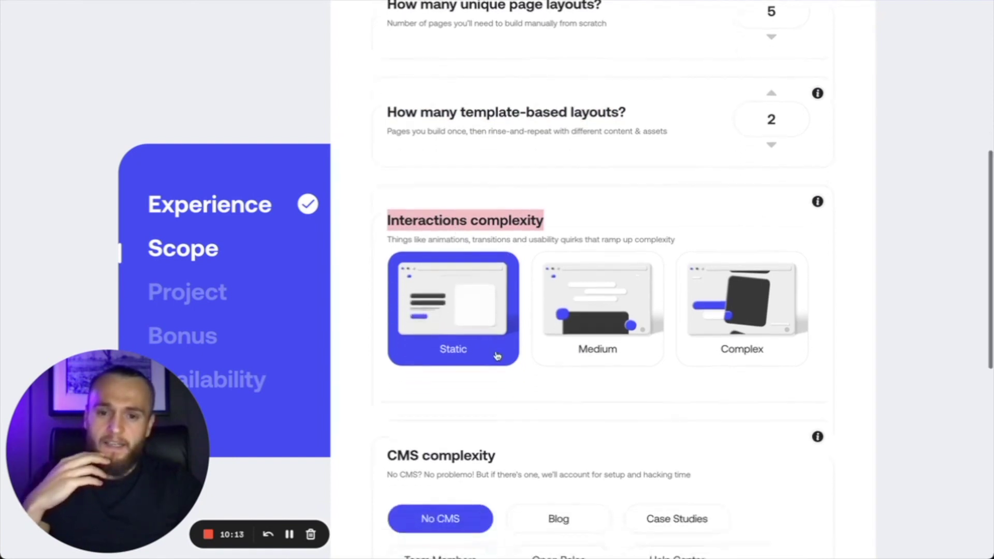
{"action": "scroll", "coordinate": [593, 339], "scroll_direction": "down", "scroll_amount": 1}
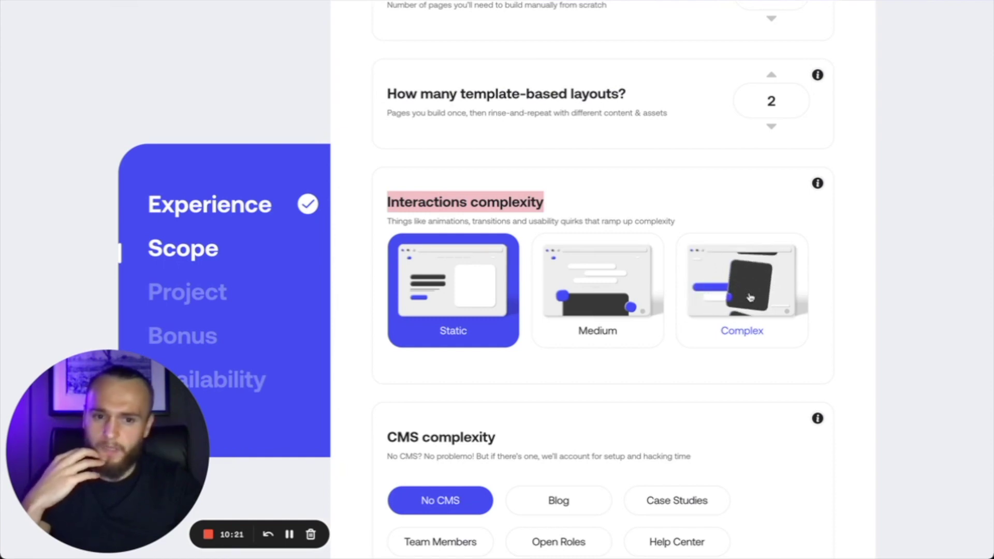
{"action": "left_click", "coordinate": [600, 300]}
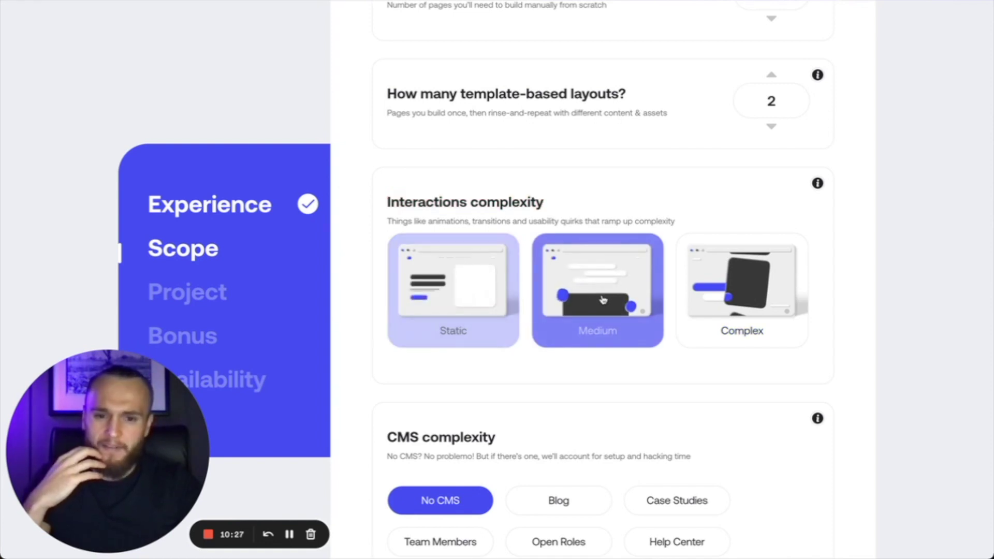
Step: Select Blog and Team Members under CMS complexity
{"action": "scroll", "coordinate": [601, 305], "scroll_direction": "down", "scroll_amount": 3}
{"action": "scroll", "coordinate": [511, 331], "scroll_direction": "down", "scroll_amount": 2}
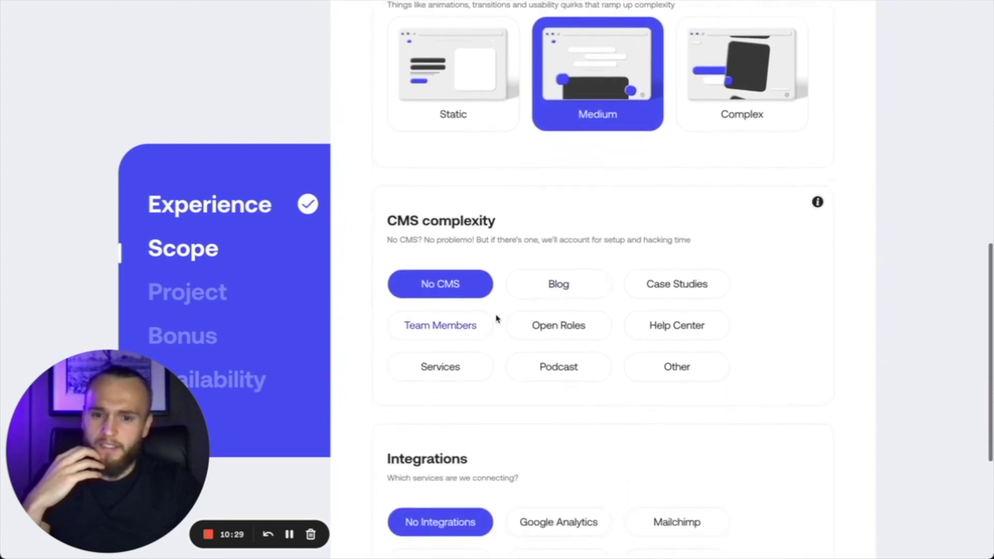
{"action": "left_click_drag", "start_coordinate": [389, 224], "coordinate": [505, 226]}
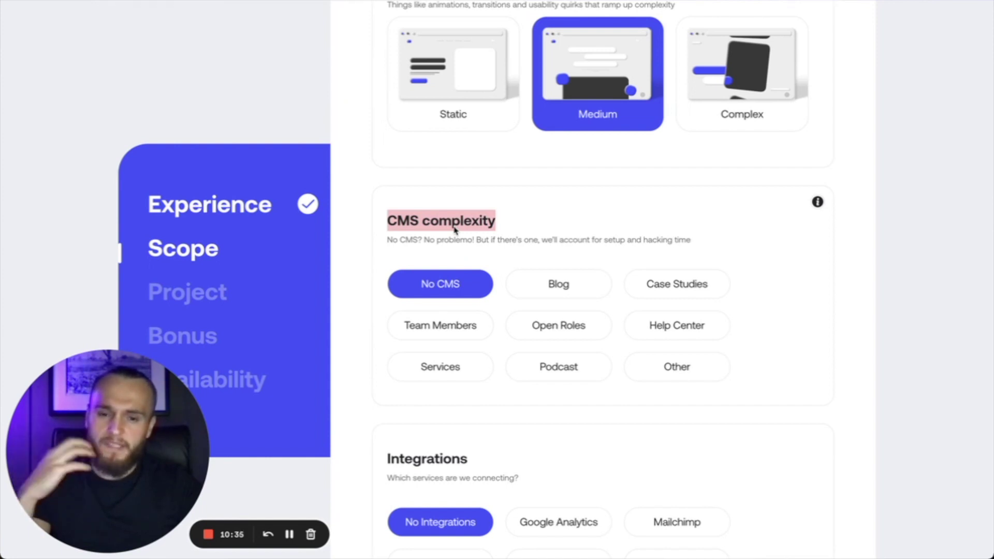
{"action": "left_click", "coordinate": [562, 288]}
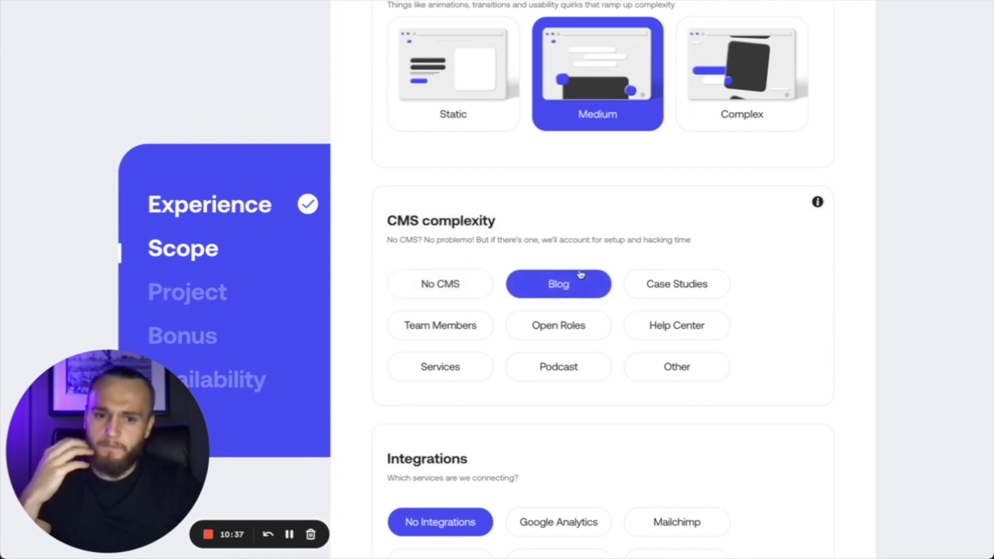
{"action": "scroll", "coordinate": [549, 389], "scroll_direction": "down", "scroll_amount": 2}
{"action": "scroll", "coordinate": [549, 389], "scroll_direction": "down", "scroll_amount": 2}
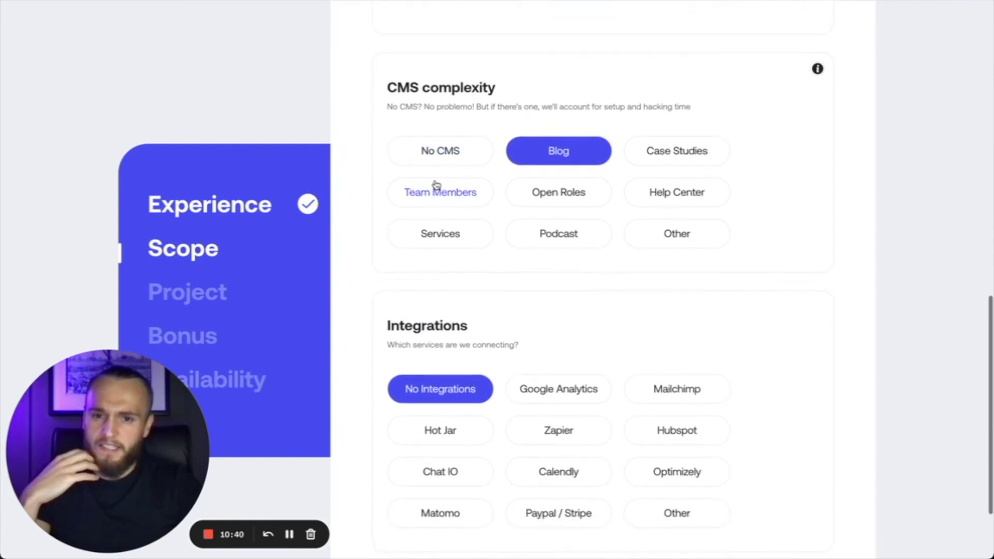
{"action": "left_click", "coordinate": [456, 199]}
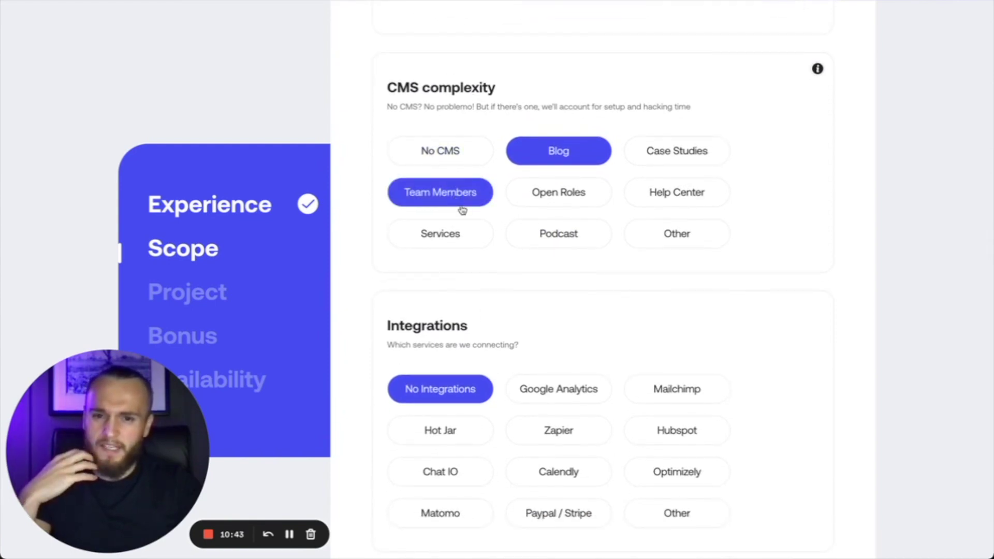
Step: Select Calendly as the integration and proceed to the Project section
{"action": "scroll", "coordinate": [492, 274], "scroll_direction": "down", "scroll_amount": 2}
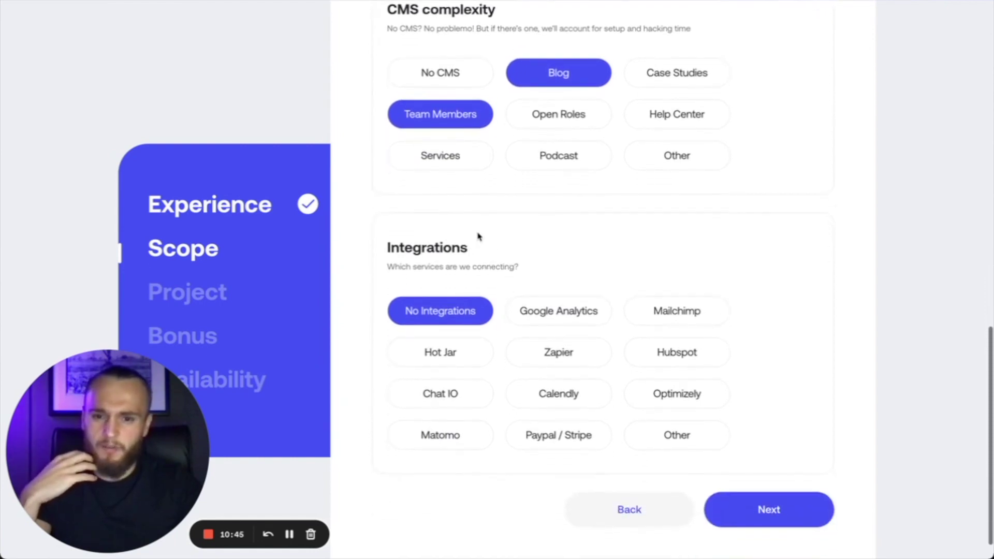
{"action": "scroll", "coordinate": [466, 240], "scroll_direction": "down", "scroll_amount": 1}
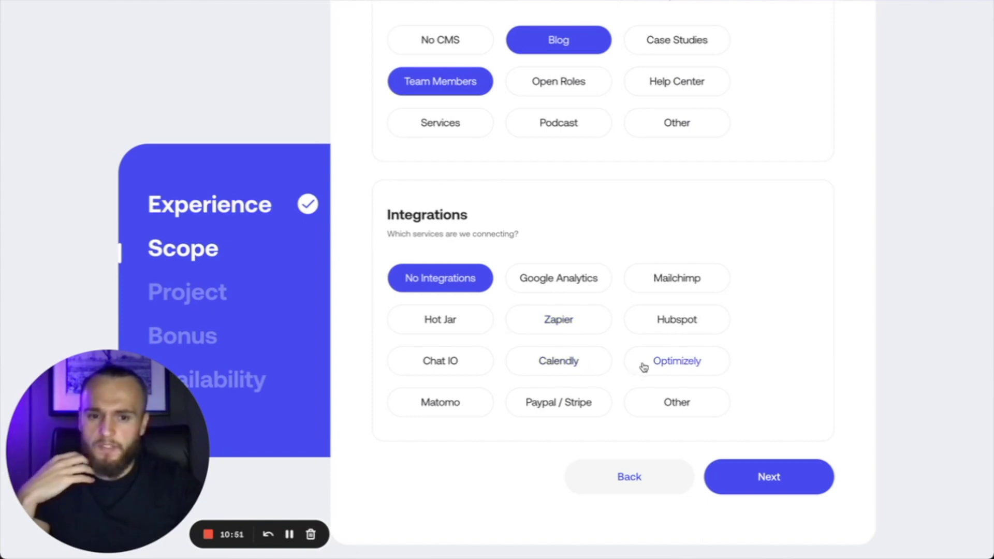
{"action": "left_click", "coordinate": [552, 363]}
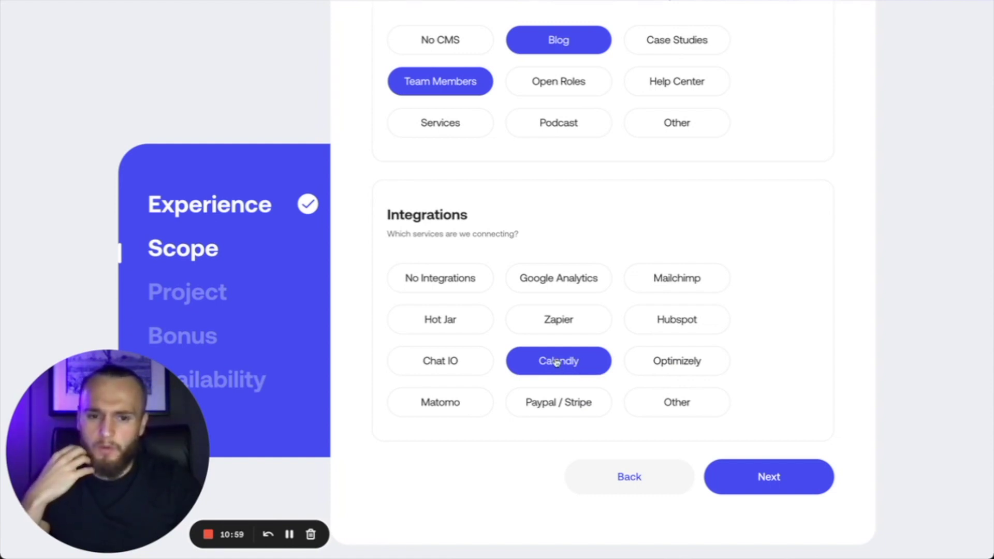
{"action": "left_click", "coordinate": [781, 483]}
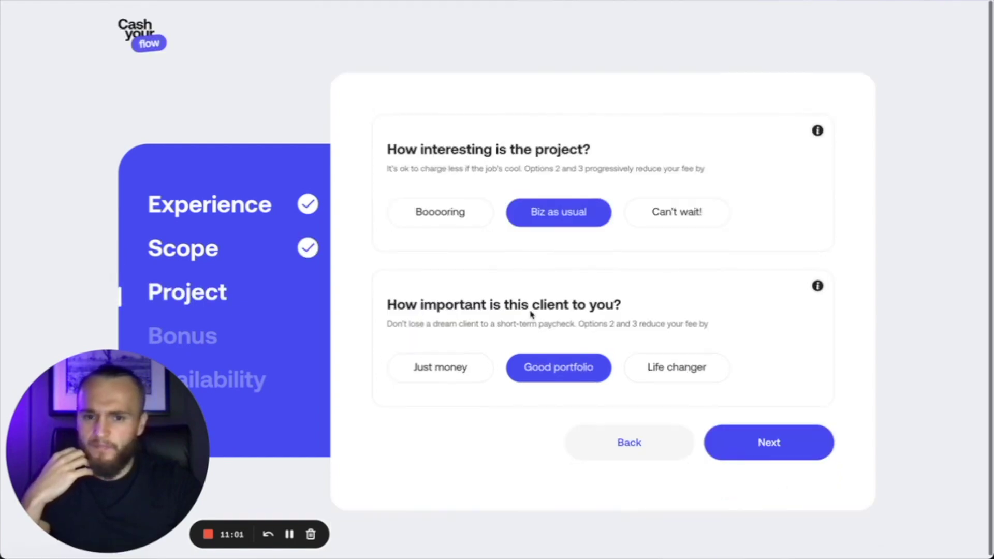
Step: Keep Biz as usual for project interest and Good portfolio for client importance, and proceed to the Bonus section
{"action": "triple_click", "coordinate": [436, 152]}
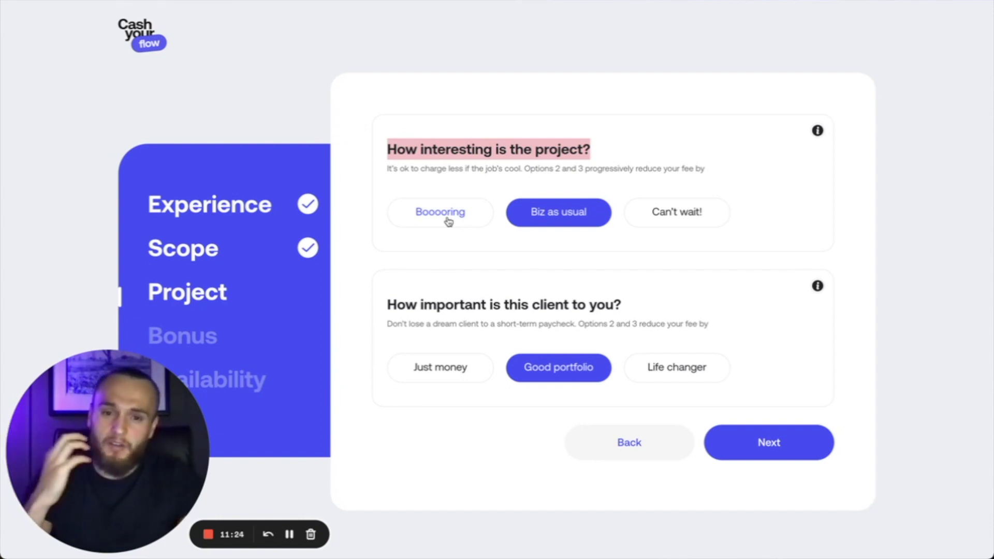
{"action": "scroll", "coordinate": [559, 255], "scroll_direction": "down", "scroll_amount": 1}
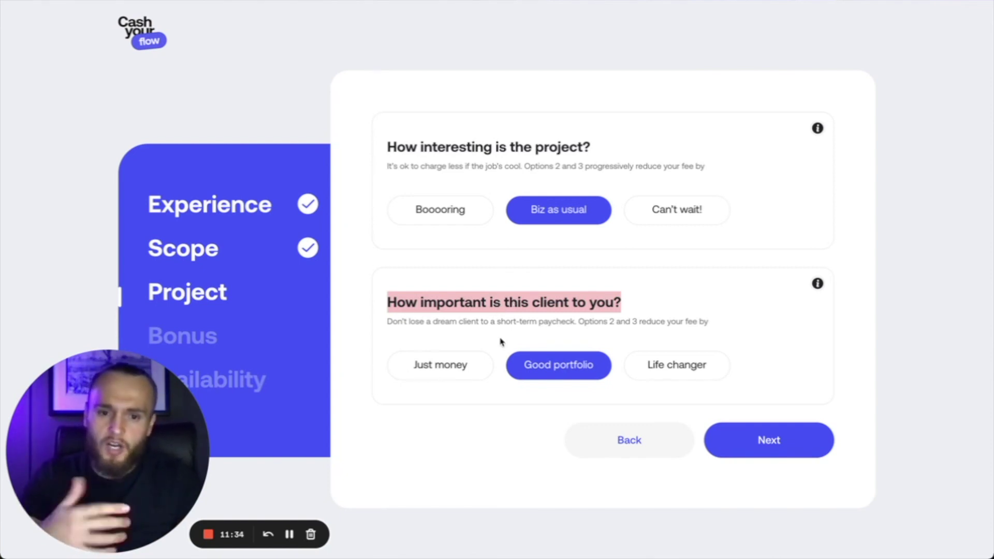
{"action": "left_click", "coordinate": [744, 442]}
Step: Examine the descriptions of the Profit (take home) and Efficiency fee settings in the Bonus section
{"action": "scroll", "coordinate": [581, 367], "scroll_direction": "down", "scroll_amount": 1}
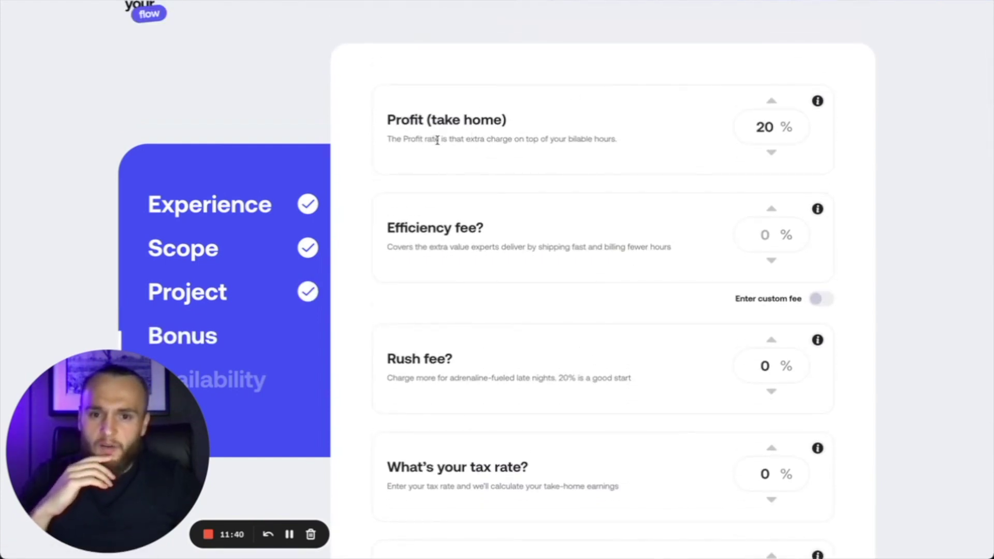
{"action": "triple_click", "coordinate": [462, 140]}
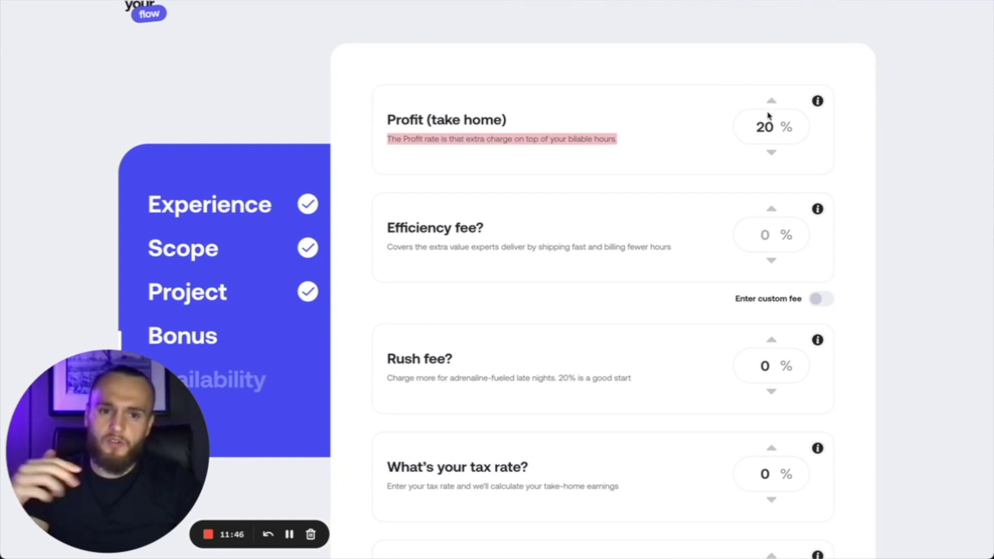
{"action": "scroll", "coordinate": [784, 133], "scroll_direction": "down", "scroll_amount": 1}
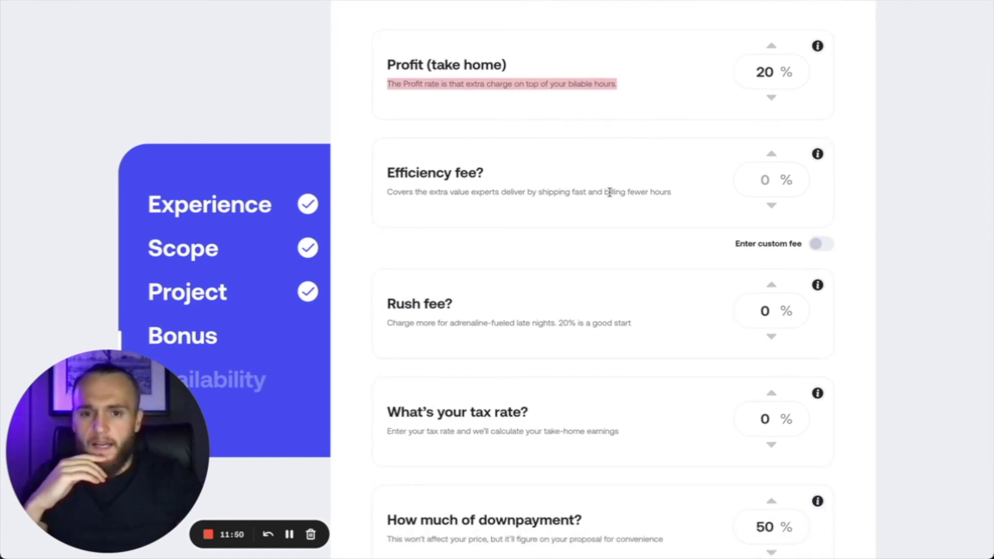
{"action": "triple_click", "coordinate": [507, 201]}
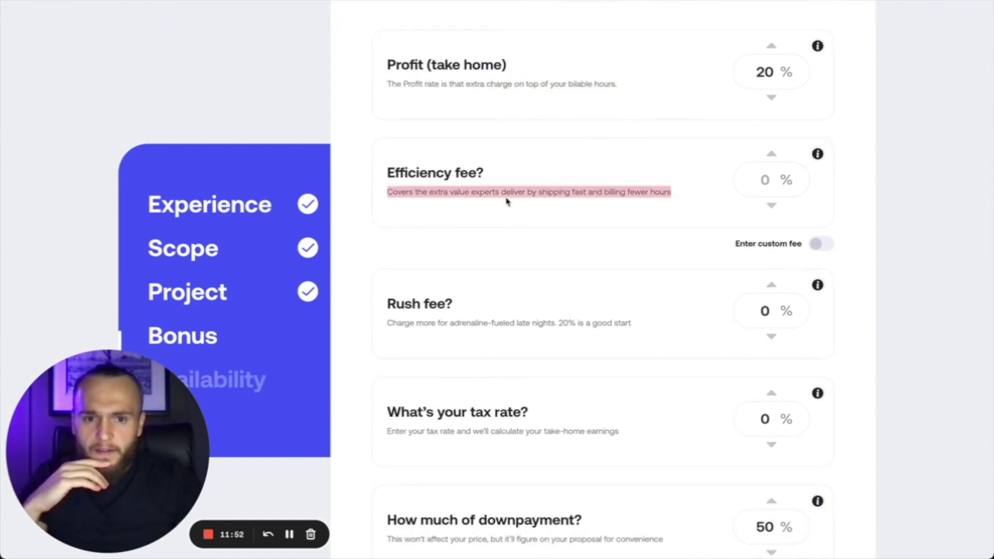
{"action": "triple_click", "coordinate": [454, 174]}
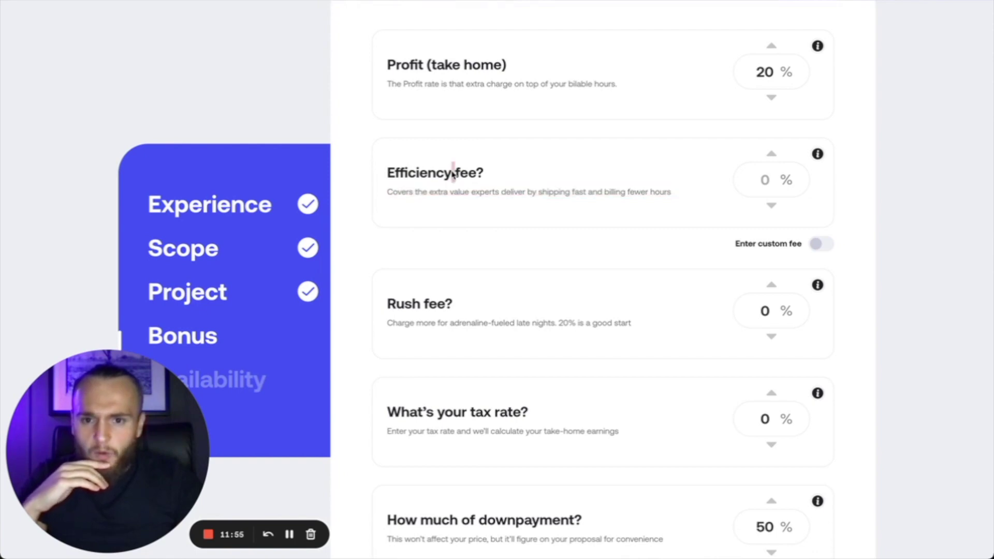
{"action": "triple_click", "coordinate": [472, 191]}
{"action": "double_click", "coordinate": [493, 191]}
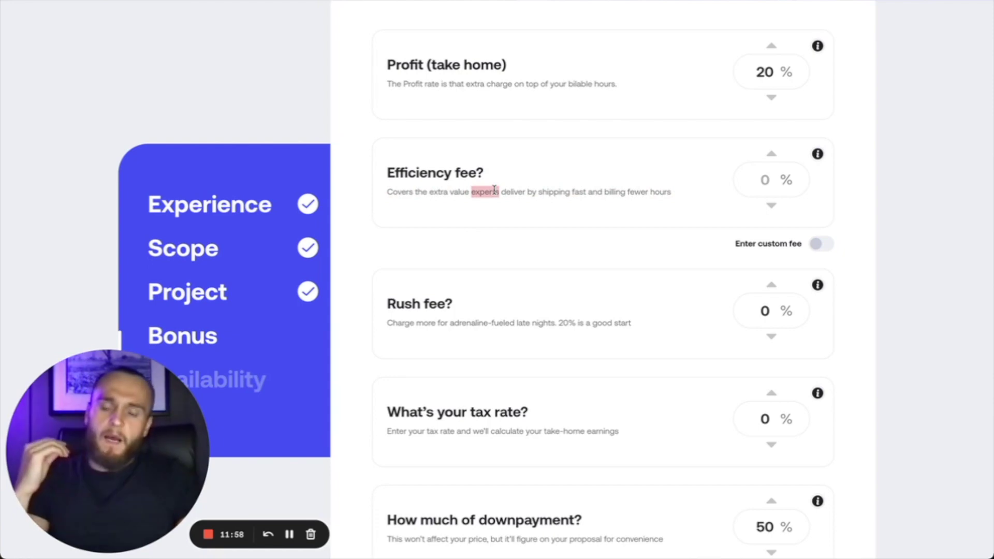
{"action": "triple_click", "coordinate": [495, 190]}
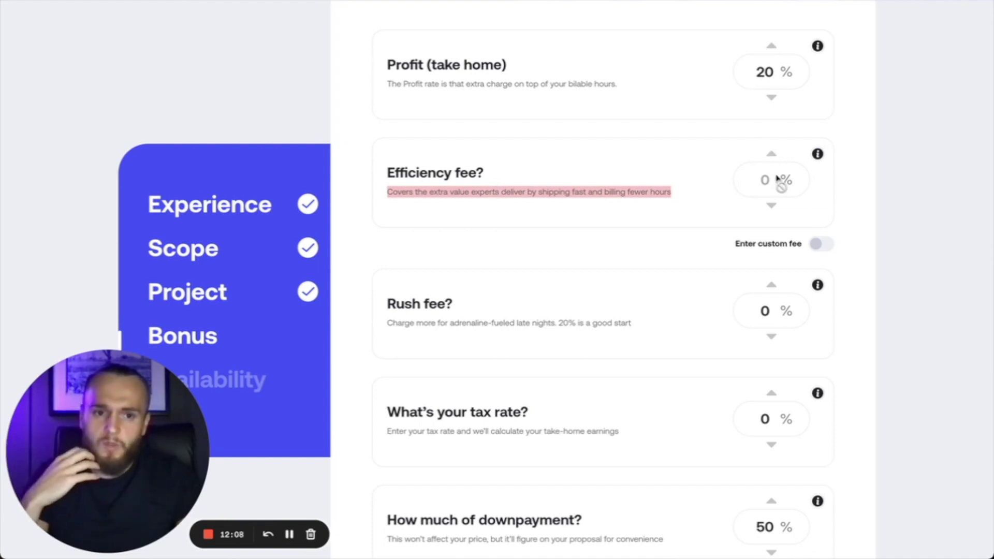
Step: Set the tax rate to 20% in the Bonus section, keeping the rush fee at 0% and the downpayment at 50%
{"action": "scroll", "coordinate": [767, 212], "scroll_direction": "down", "scroll_amount": 1}
{"action": "scroll", "coordinate": [756, 197], "scroll_direction": "down", "scroll_amount": 4}
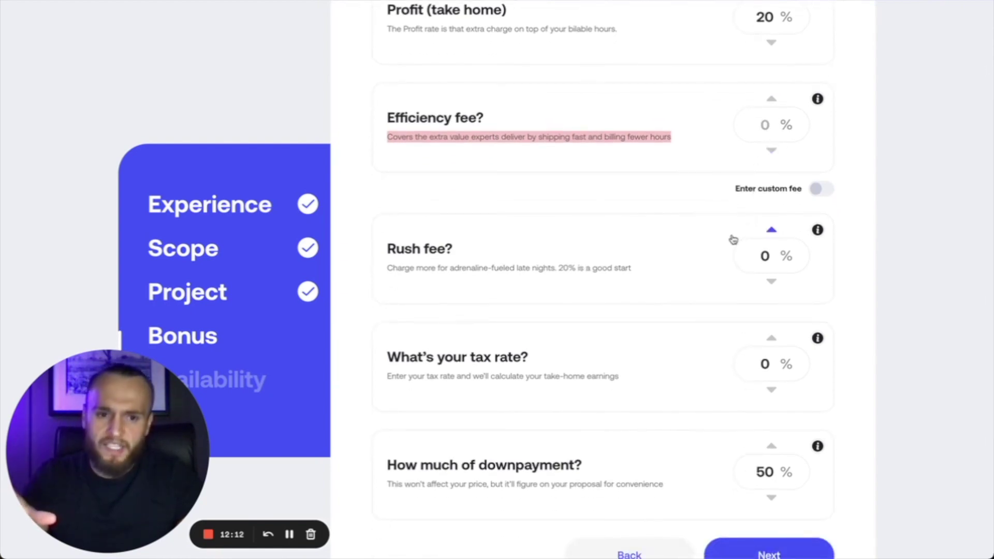
{"action": "scroll", "coordinate": [733, 233], "scroll_direction": "down", "scroll_amount": 3}
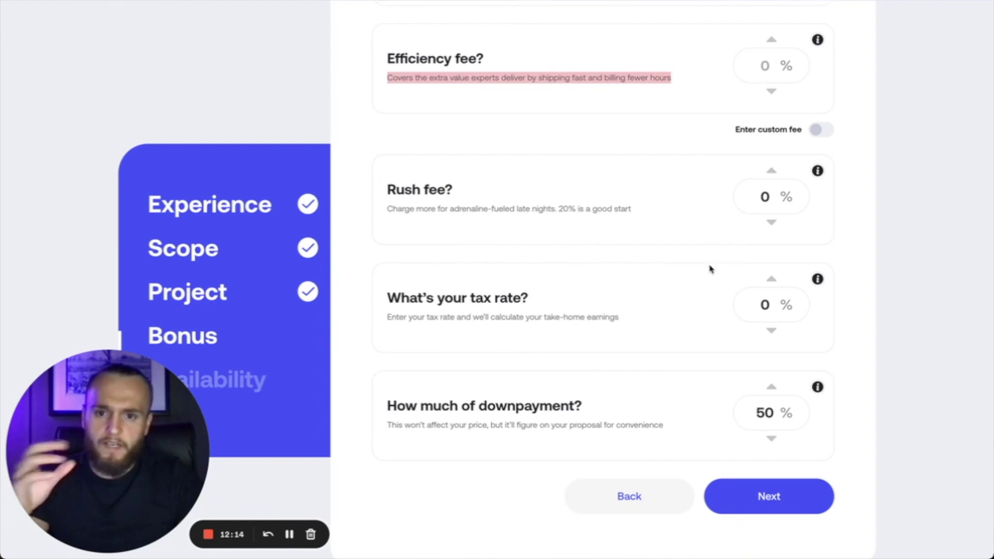
{"action": "scroll", "coordinate": [514, 222], "scroll_direction": "down", "scroll_amount": 1}
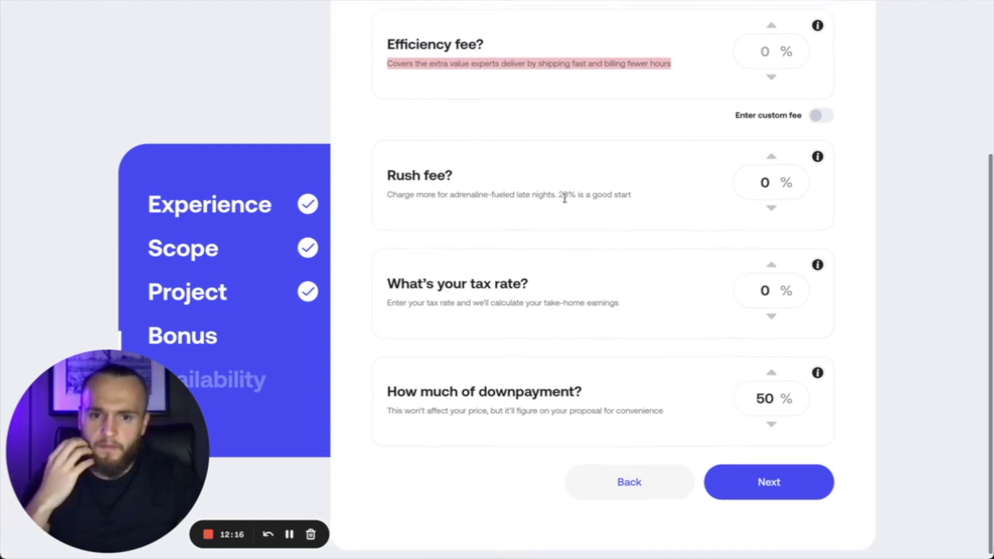
{"action": "scroll", "coordinate": [541, 205], "scroll_direction": "down", "scroll_amount": 1}
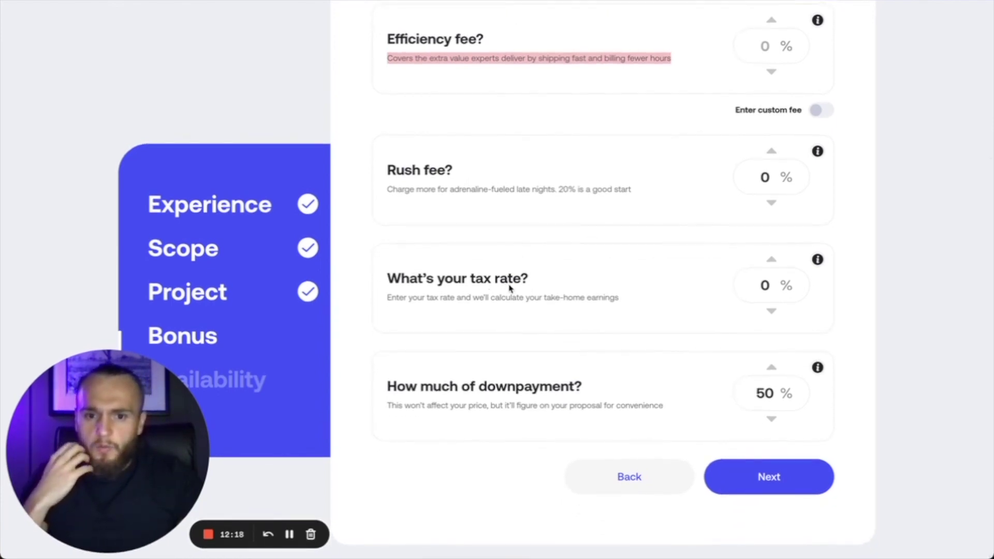
{"action": "left_click", "coordinate": [772, 260]}
{"action": "left_click", "coordinate": [770, 260]}
{"action": "left_click", "coordinate": [770, 261]}
{"action": "left_click", "coordinate": [770, 262]}
{"action": "double_click", "coordinate": [769, 263]}
{"action": "left_click", "coordinate": [769, 263]}
{"action": "double_click", "coordinate": [770, 262]}
{"action": "double_click", "coordinate": [770, 262]}
{"action": "double_click", "coordinate": [769, 262]}
{"action": "left_click", "coordinate": [769, 262]}
{"action": "left_click", "coordinate": [770, 262]}
{"action": "double_click", "coordinate": [769, 262]}
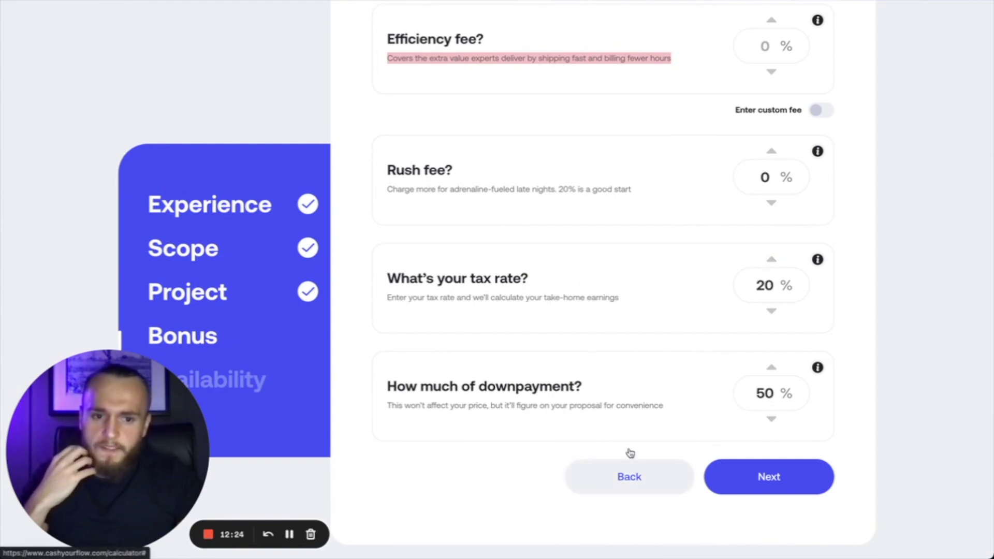
Step: Proceed to the Availability section, keep 1 project and 25 hours per week with no deadline buffer, and calculate the quote
{"action": "left_click", "coordinate": [778, 481]}
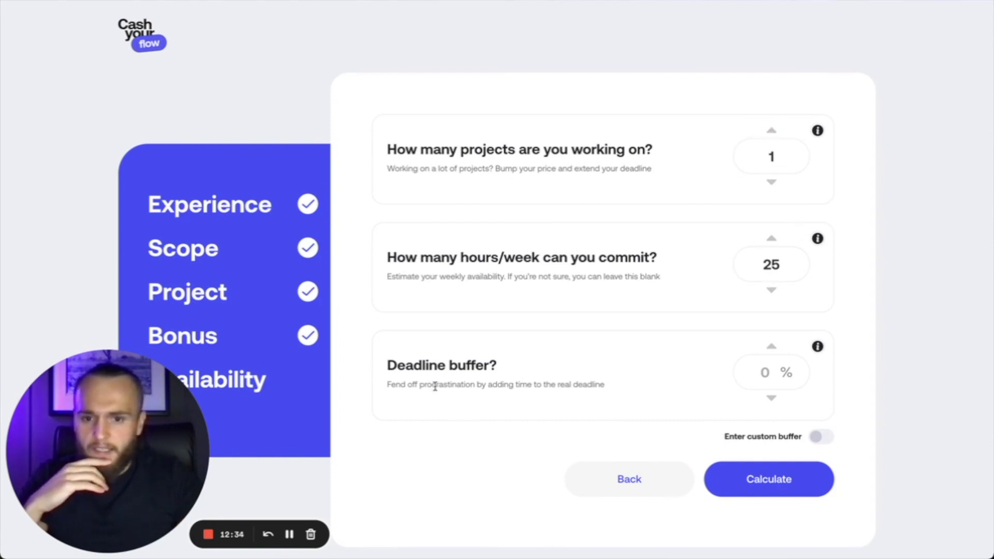
{"action": "scroll", "coordinate": [476, 386], "scroll_direction": "down", "scroll_amount": 1}
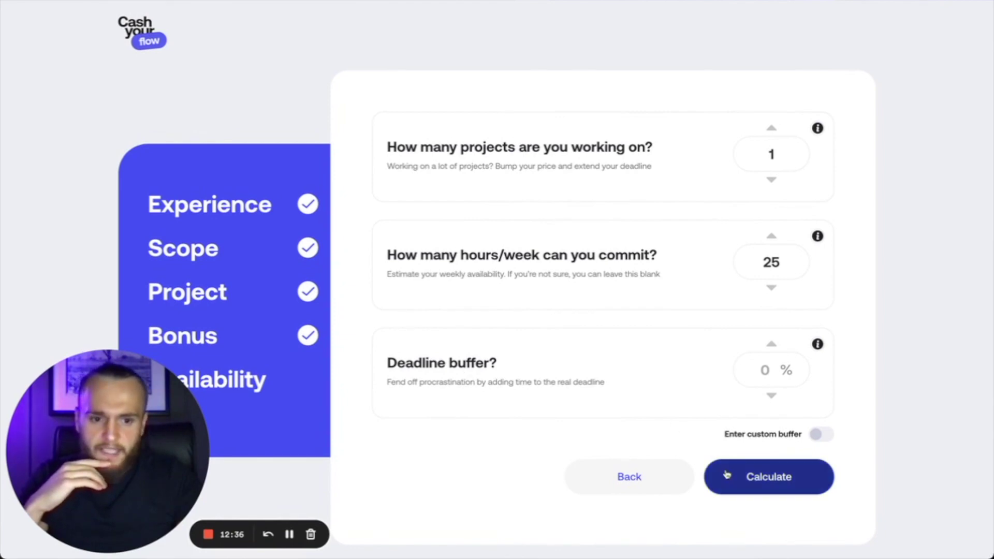
{"action": "left_click", "coordinate": [770, 479]}
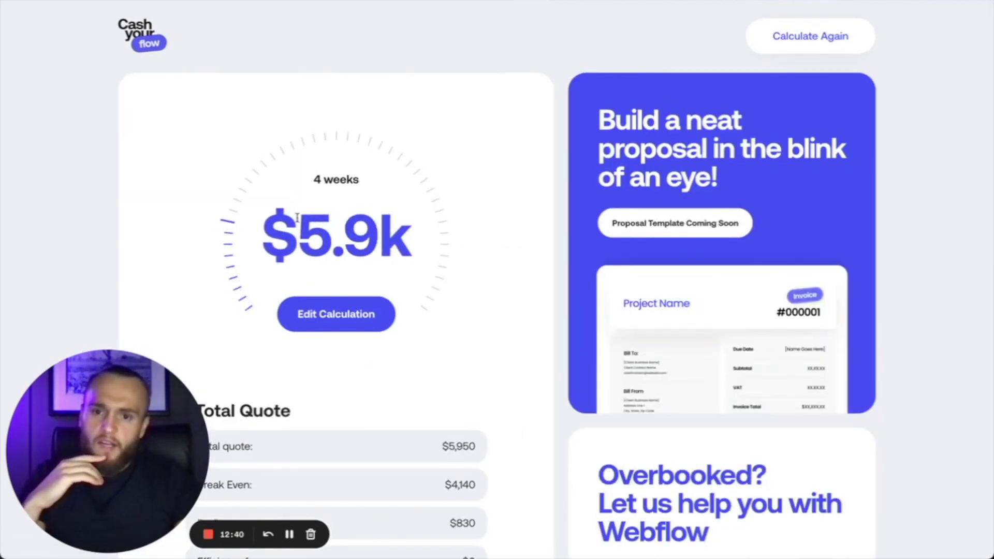
Step: Examine the estimated timeline and price, along with the Total Quote and Deadline breakdowns of the calculation result
{"action": "left_click_drag", "start_coordinate": [311, 179], "coordinate": [392, 182]}
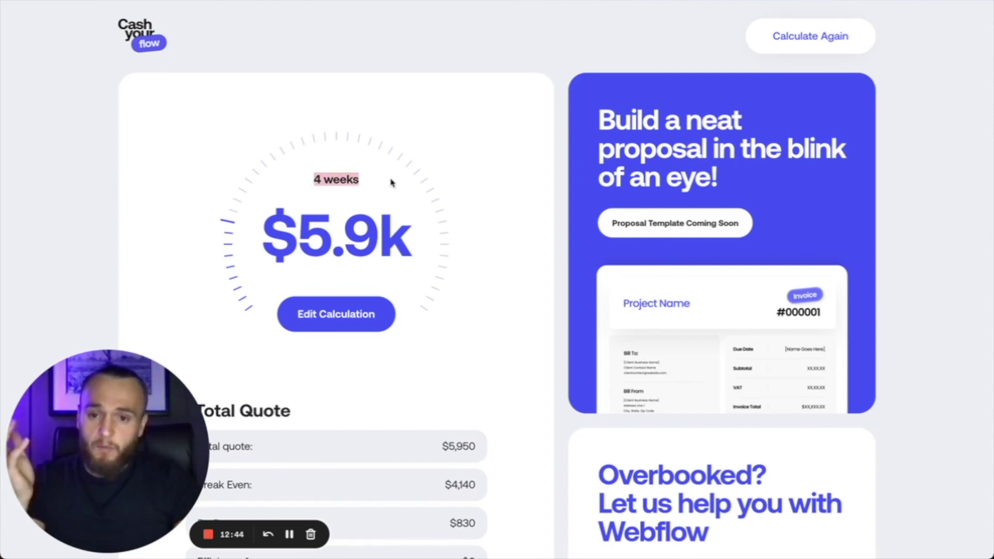
{"action": "left_click_drag", "start_coordinate": [264, 233], "coordinate": [394, 233]}
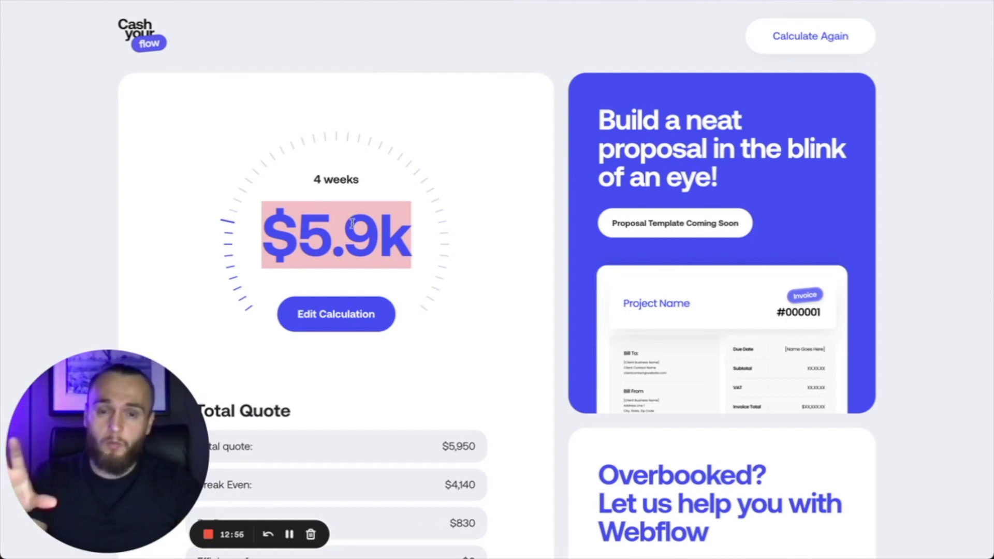
{"action": "scroll", "coordinate": [351, 232], "scroll_direction": "down", "scroll_amount": 1}
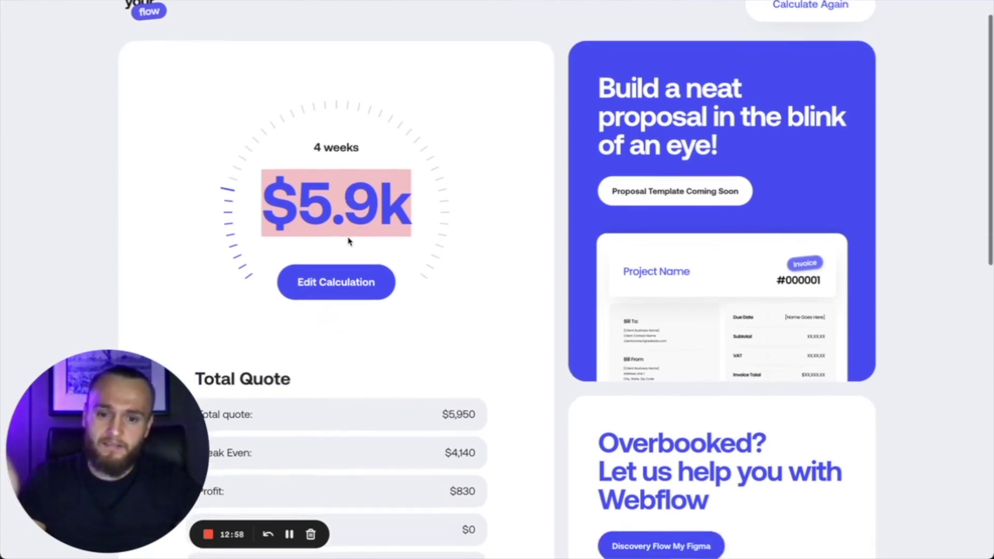
{"action": "scroll", "coordinate": [348, 240], "scroll_direction": "down", "scroll_amount": 5}
{"action": "scroll", "coordinate": [362, 304], "scroll_direction": "up", "scroll_amount": 1}
{"action": "scroll", "coordinate": [362, 303], "scroll_direction": "down", "scroll_amount": 4}
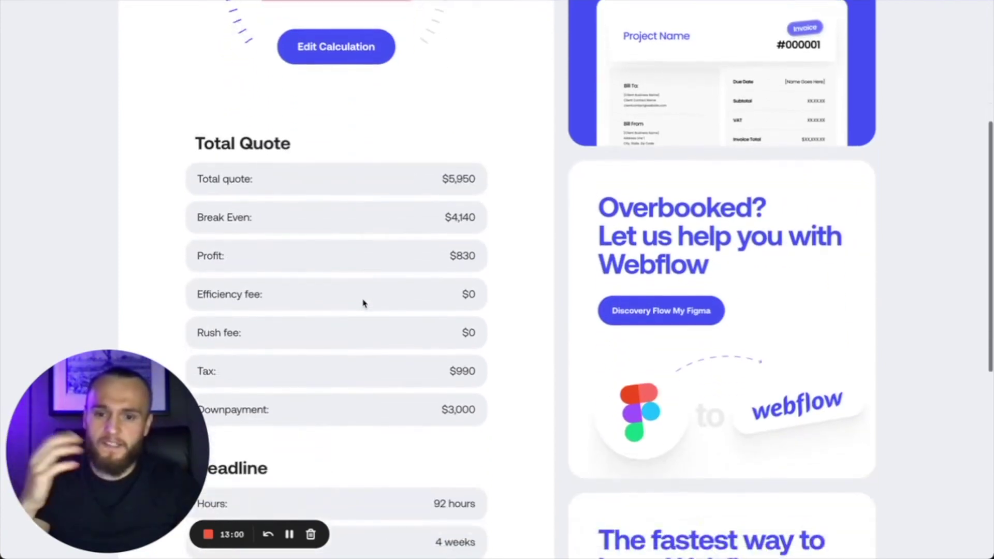
{"action": "scroll", "coordinate": [362, 304], "scroll_direction": "up", "scroll_amount": 5}
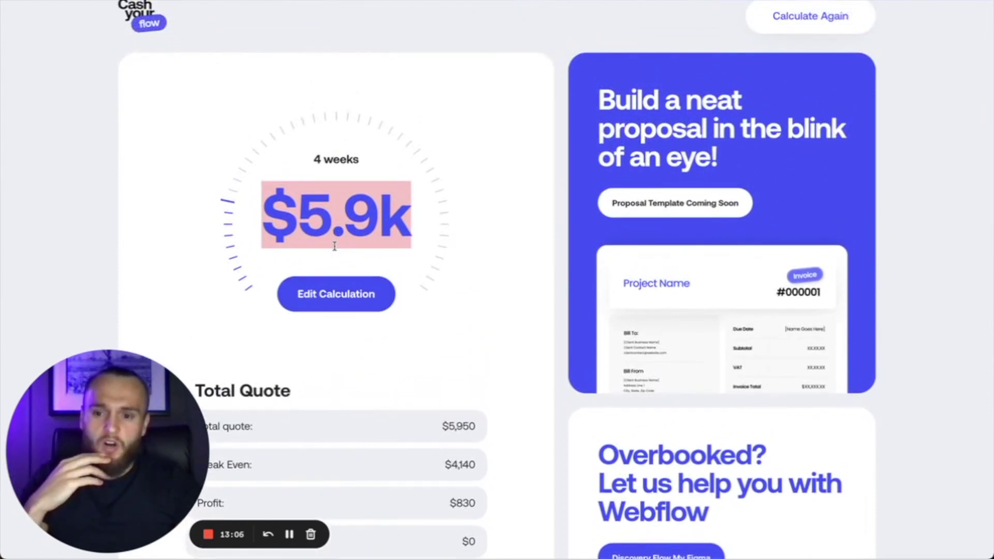
{"action": "scroll", "coordinate": [335, 247], "scroll_direction": "down", "scroll_amount": 4}
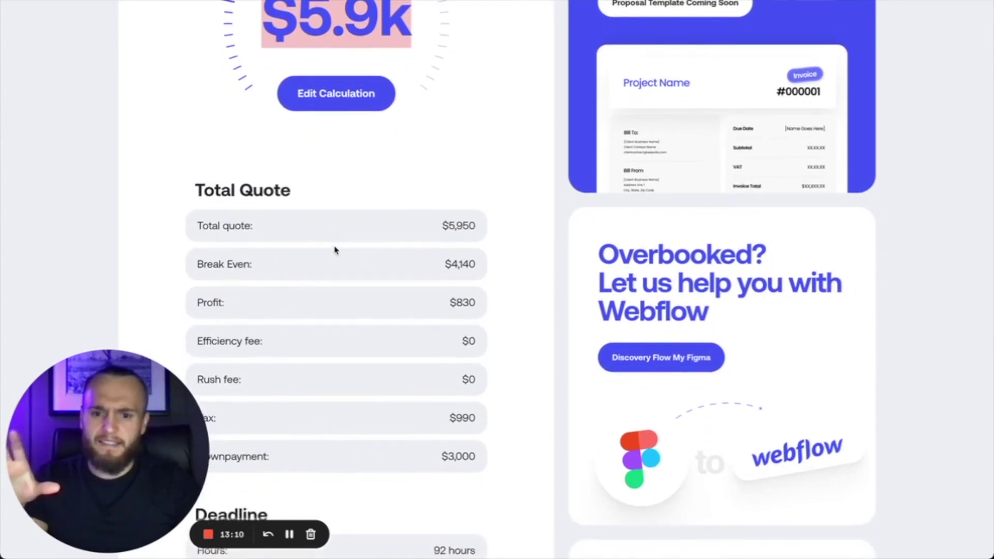
{"action": "scroll", "coordinate": [335, 250], "scroll_direction": "down", "scroll_amount": 2}
{"action": "scroll", "coordinate": [334, 250], "scroll_direction": "down", "scroll_amount": 1}
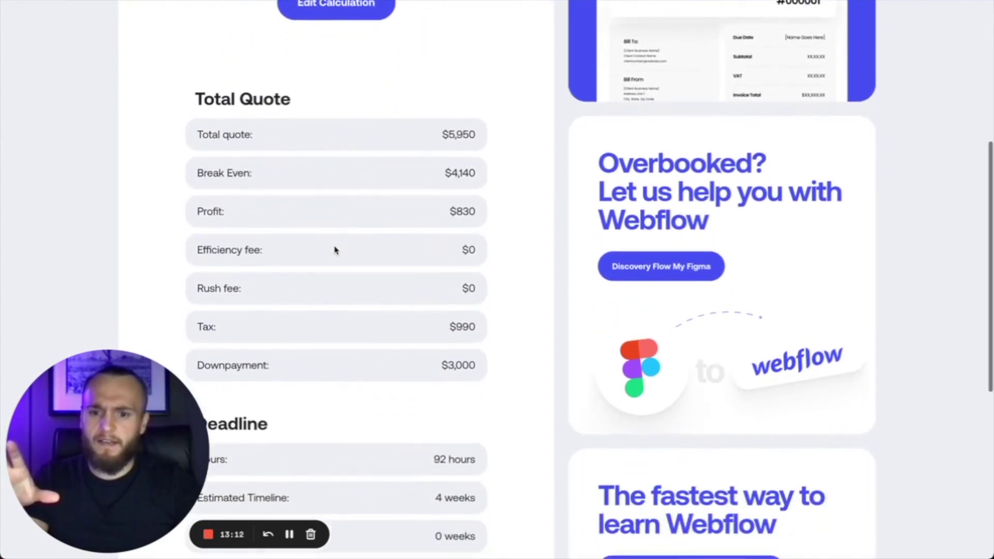
{"action": "scroll", "coordinate": [335, 250], "scroll_direction": "up", "scroll_amount": 7}
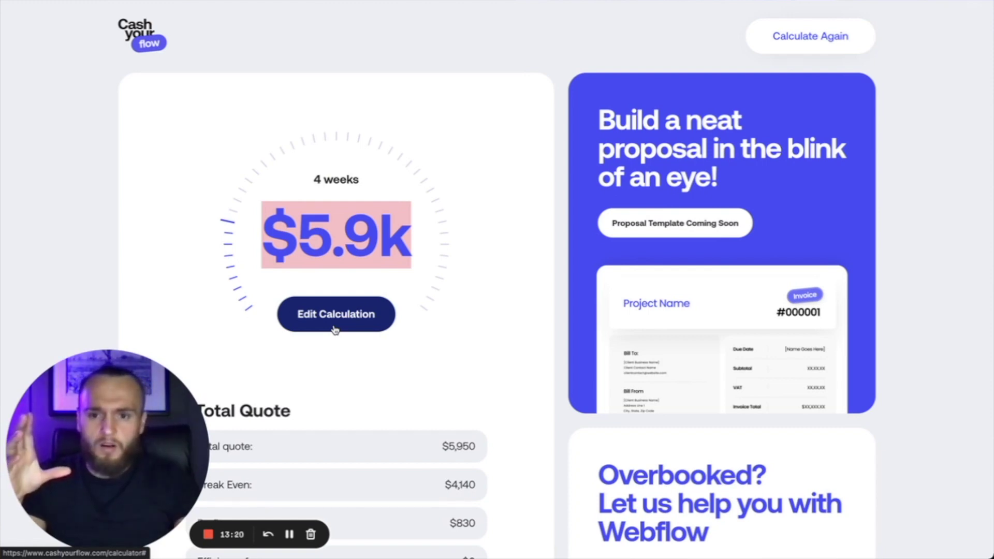
Step: Highlight the headline project price above the Total Quote breakdown for review
{"action": "left_click", "coordinate": [362, 177]}
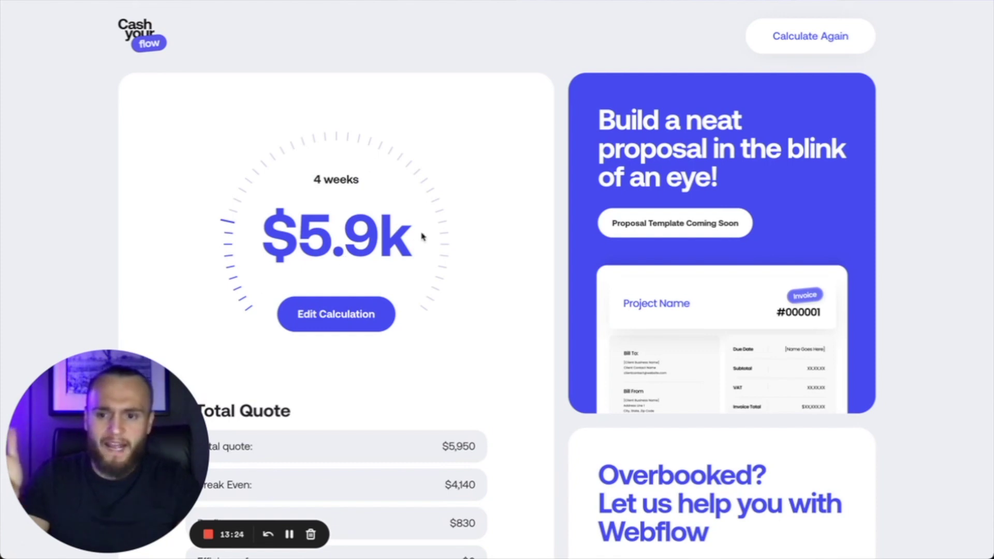
{"action": "left_click_drag", "start_coordinate": [299, 245], "coordinate": [391, 244]}
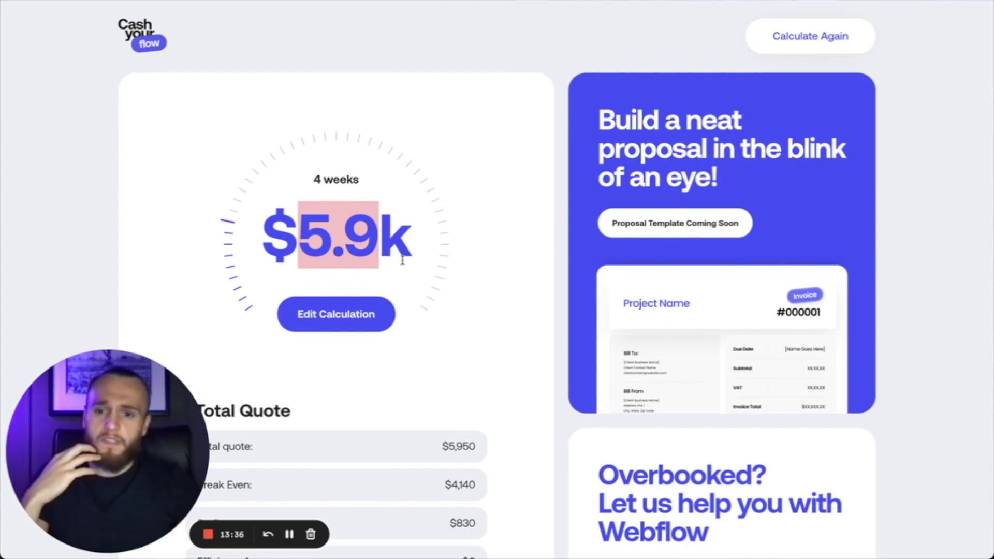
{"action": "triple_click", "coordinate": [351, 256]}
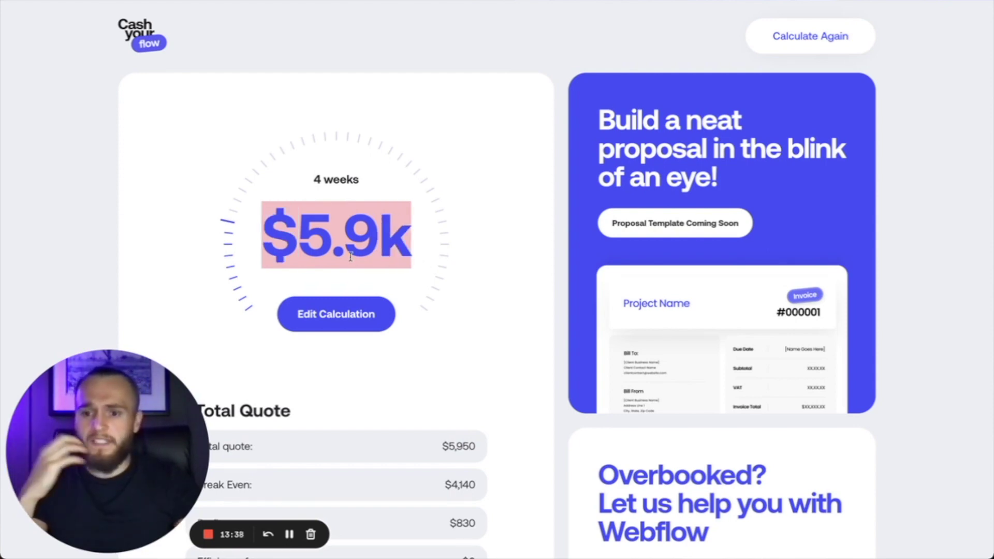